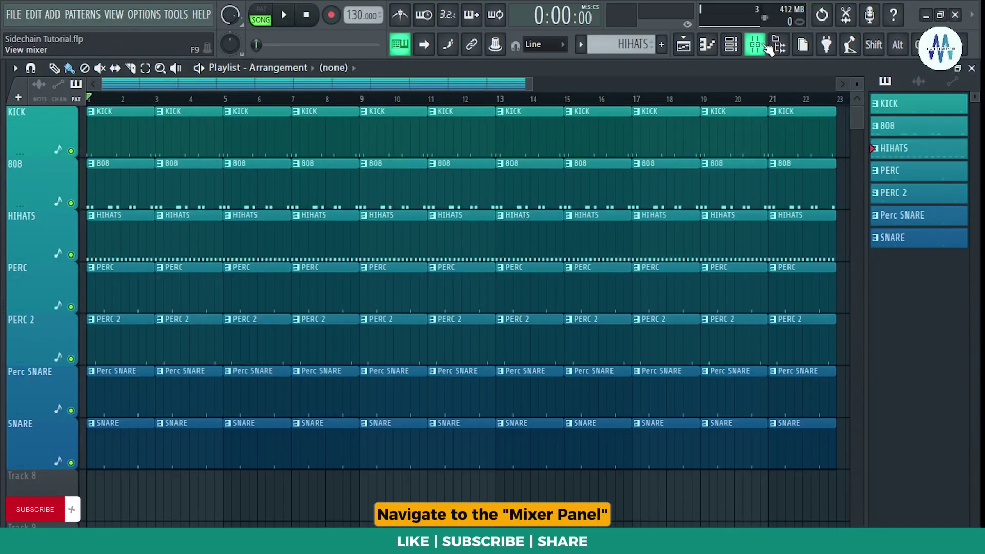
# Show the mixer with the KICK's Fruity Peak Controller and the 808's Frequency Splitter open
pyautogui.click(766, 45)
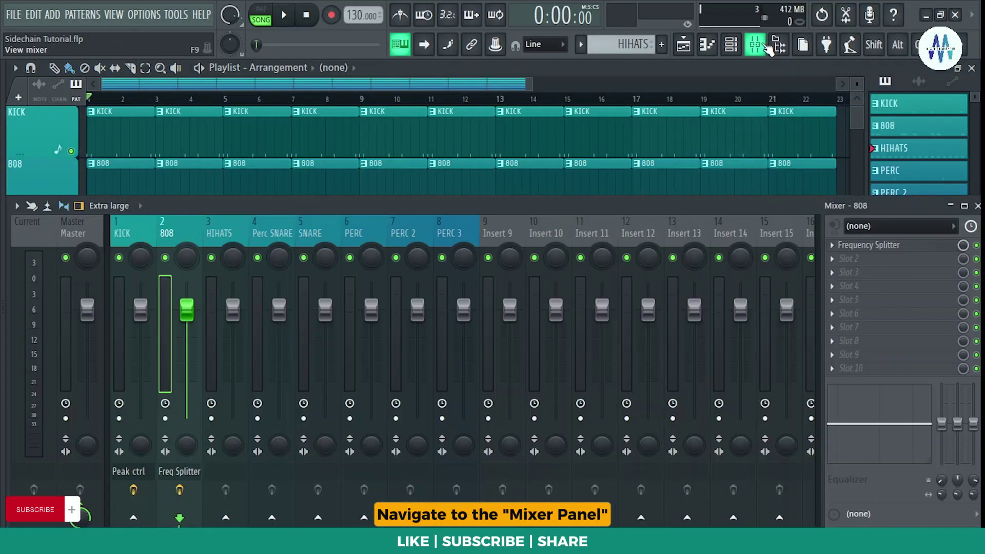
pyautogui.click(140, 469)
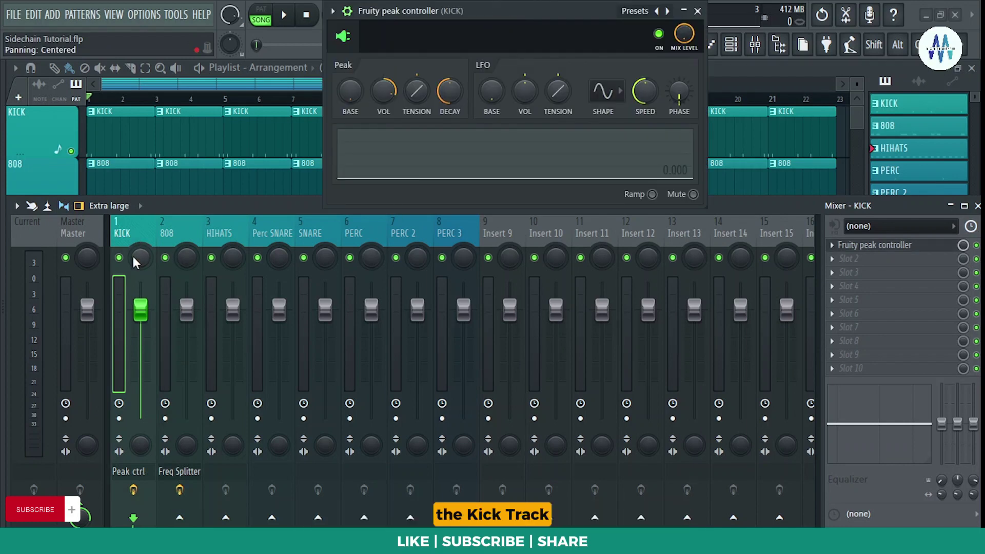
pyautogui.click(176, 229)
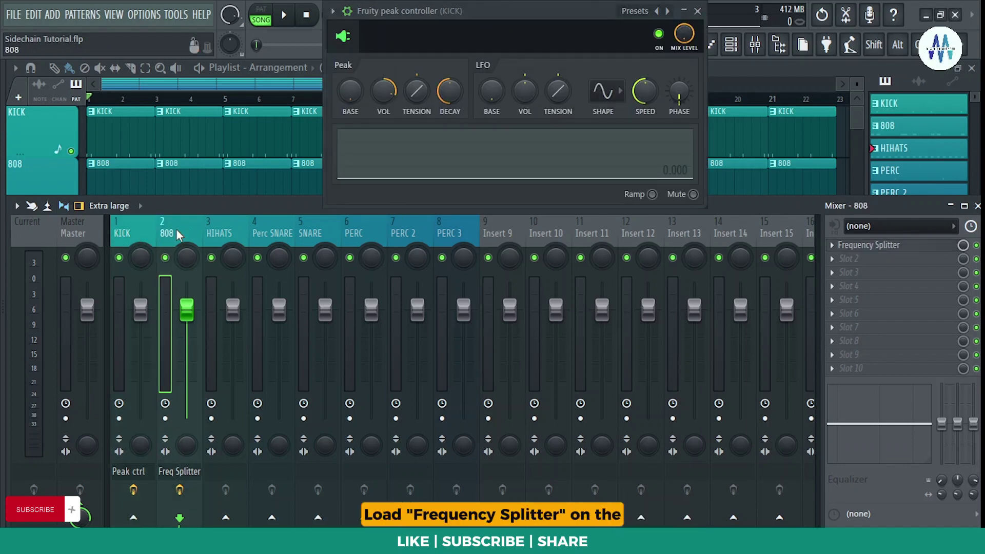
pyautogui.click(177, 471)
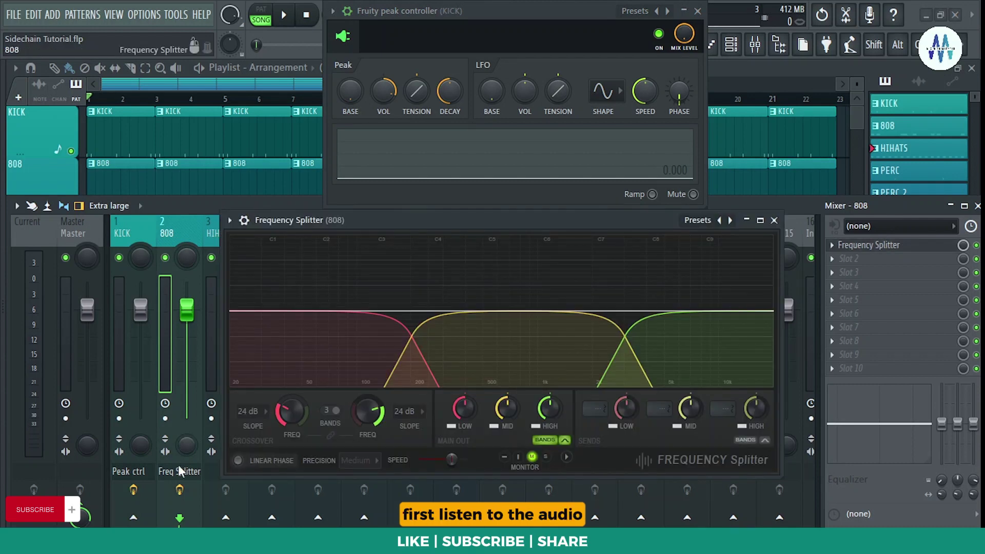
# Play the song, then solo the 808 insert and play it alone
pyautogui.press('space')
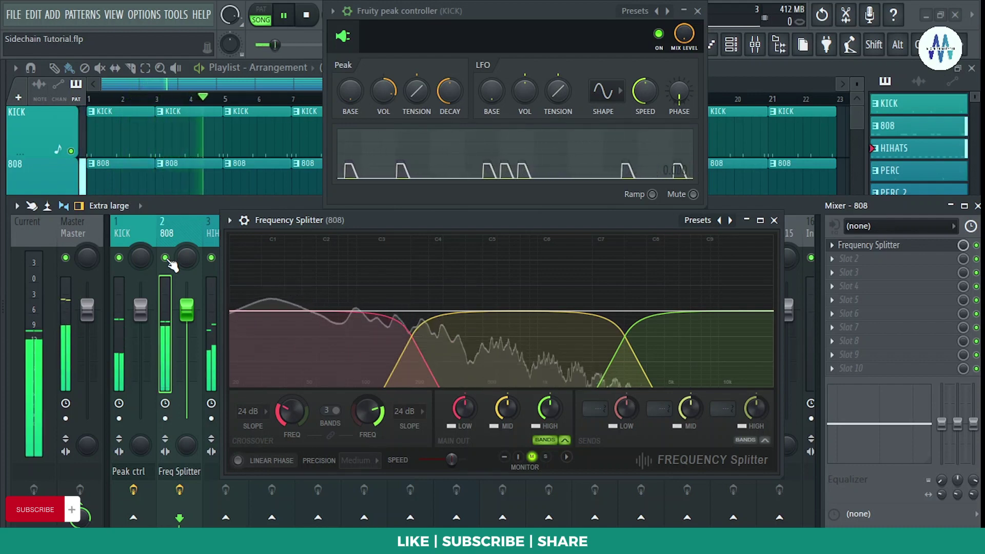
pyautogui.press('space')
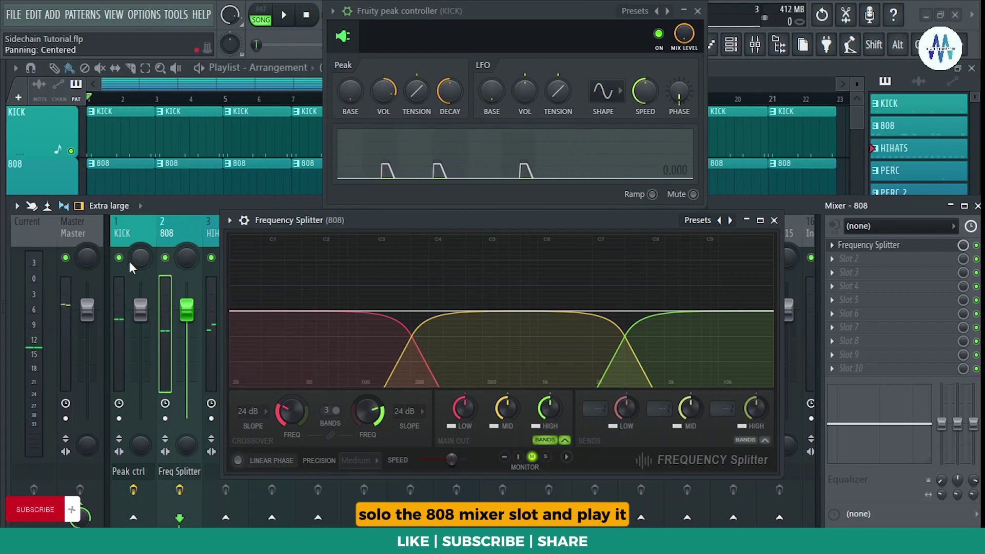
pyautogui.rightClick(165, 258)
pyautogui.press('space')
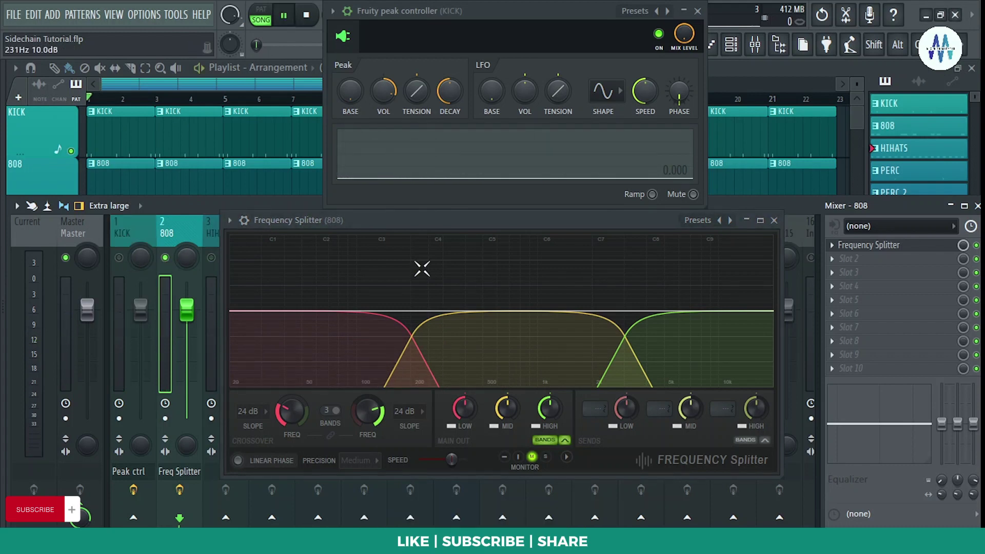
# Solo the LOW band, lower the low/mid crossover to about 60–65 Hz, then unsolo it
pyautogui.click(451, 426)
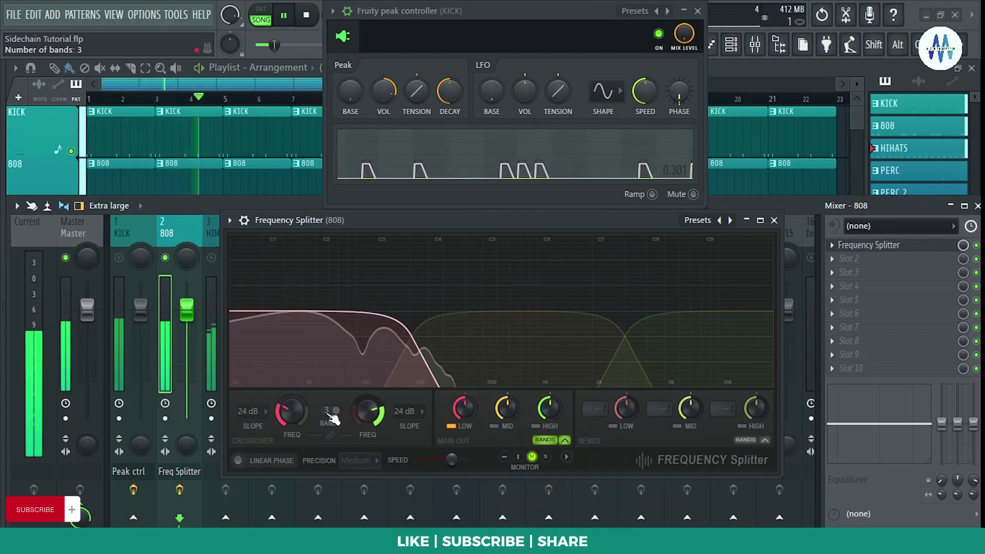
pyautogui.moveTo(293, 411); pyautogui.dragTo(293, 444)
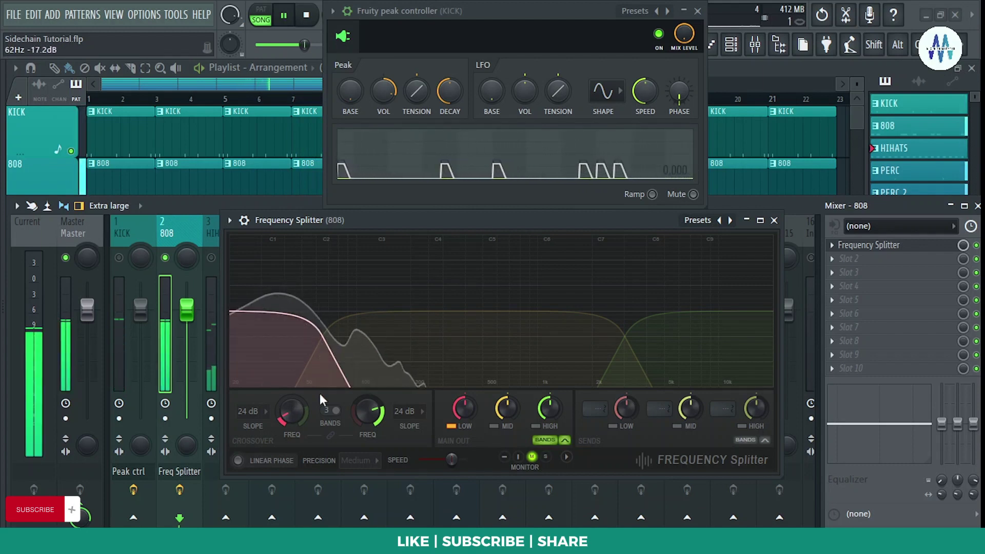
pyautogui.moveTo(288, 411); pyautogui.dragTo(287, 416)
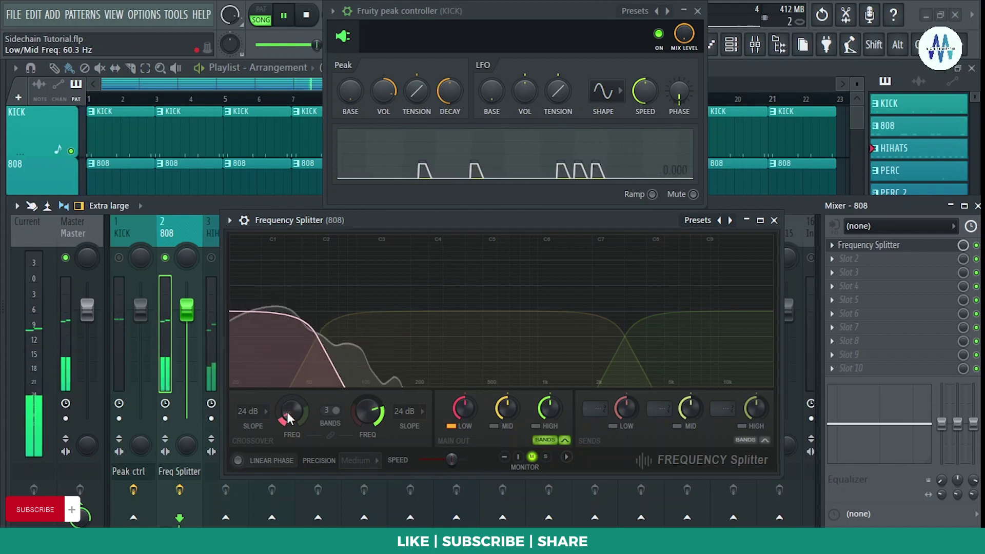
pyautogui.moveTo(287, 411); pyautogui.dragTo(287, 409)
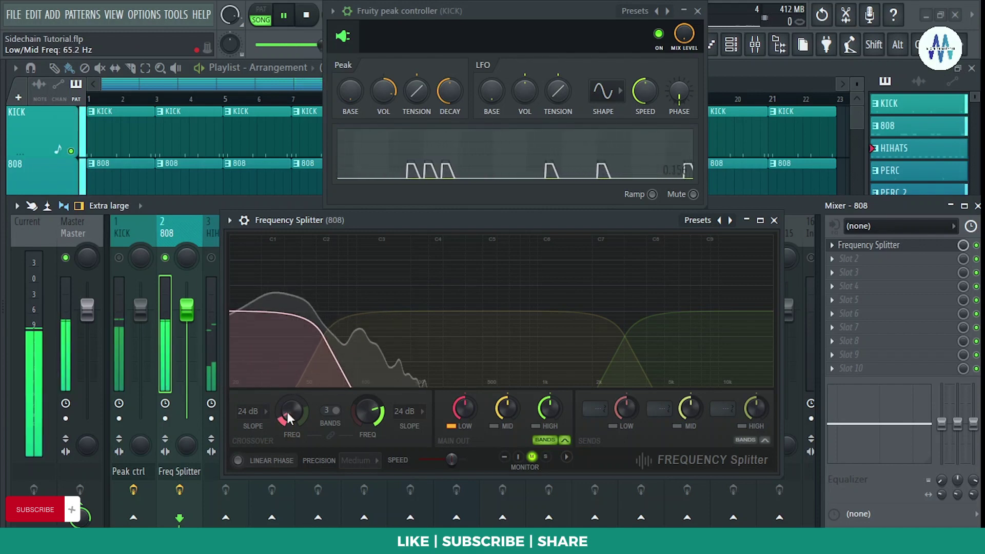
pyautogui.click(458, 427)
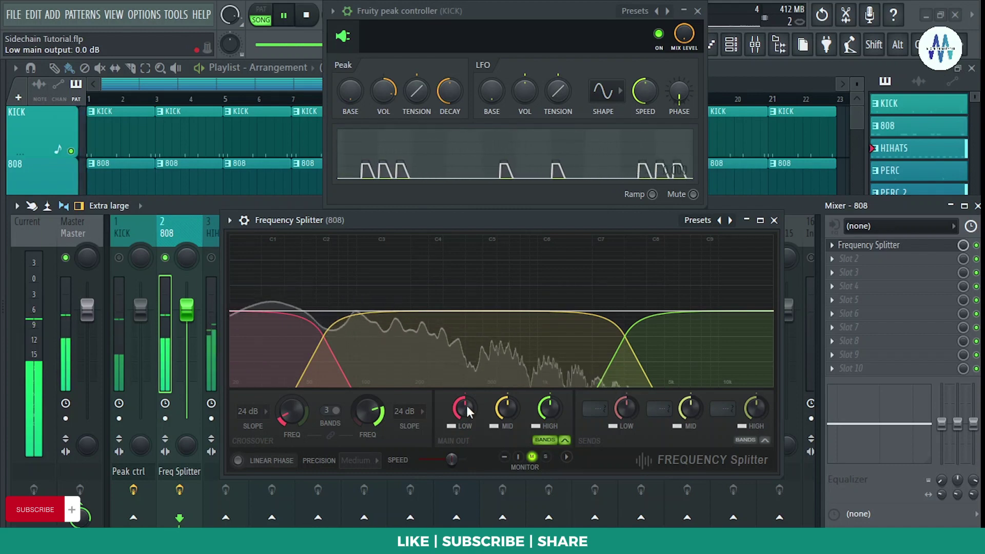
# Copy the LOW band's output level and link it to the kick's Peak ctrl - Peak signal
pyautogui.rightClick(465, 405)
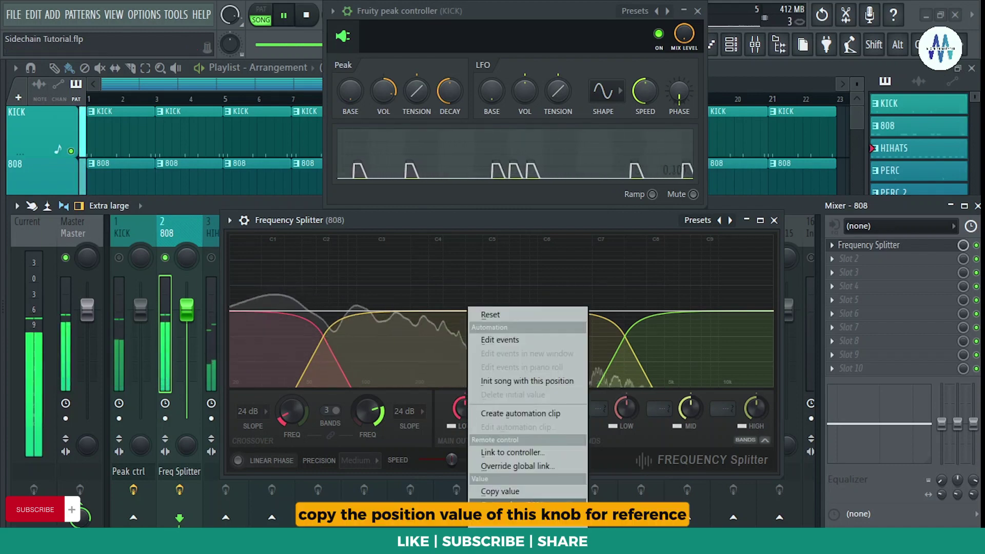
pyautogui.click(501, 492)
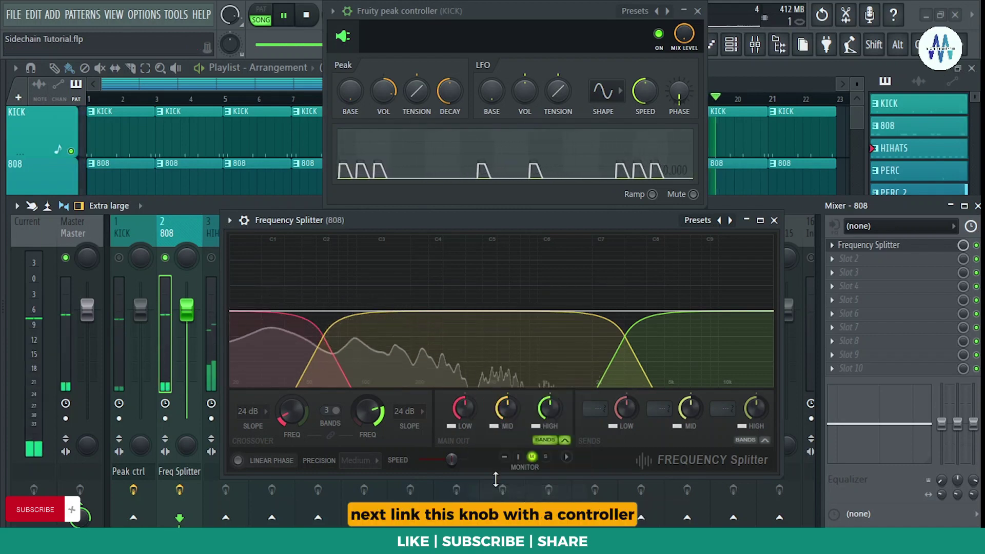
pyautogui.rightClick(466, 409)
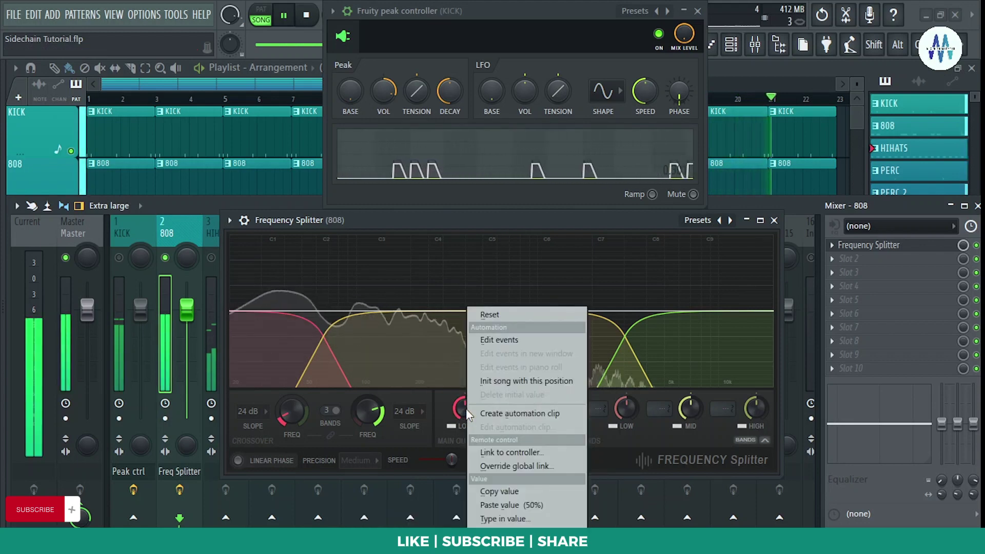
pyautogui.click(494, 448)
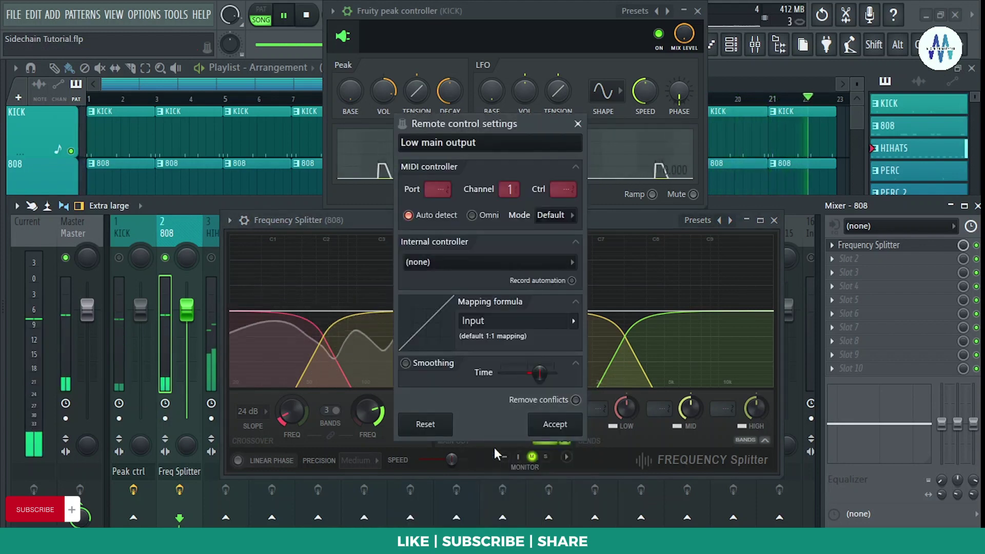
pyautogui.click(496, 262)
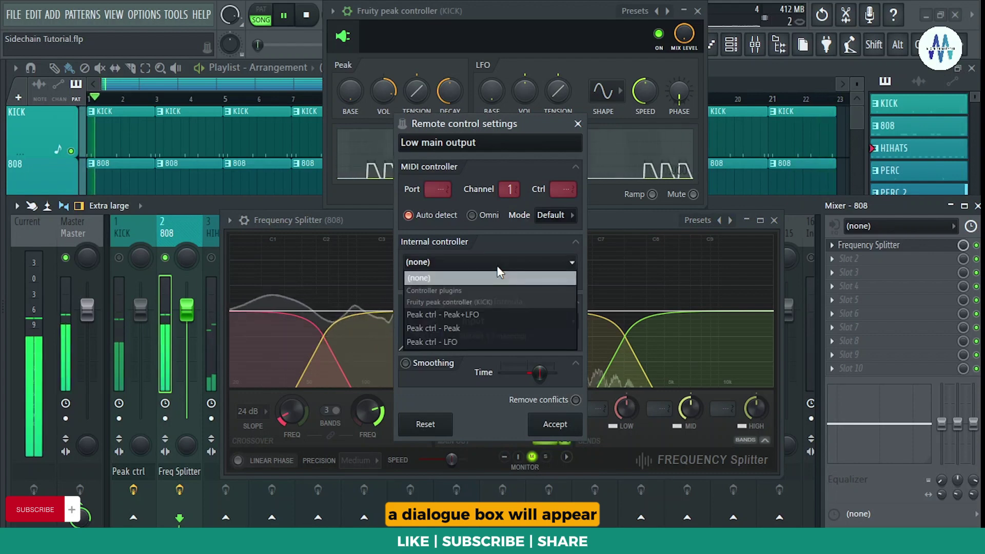
pyautogui.click(473, 328)
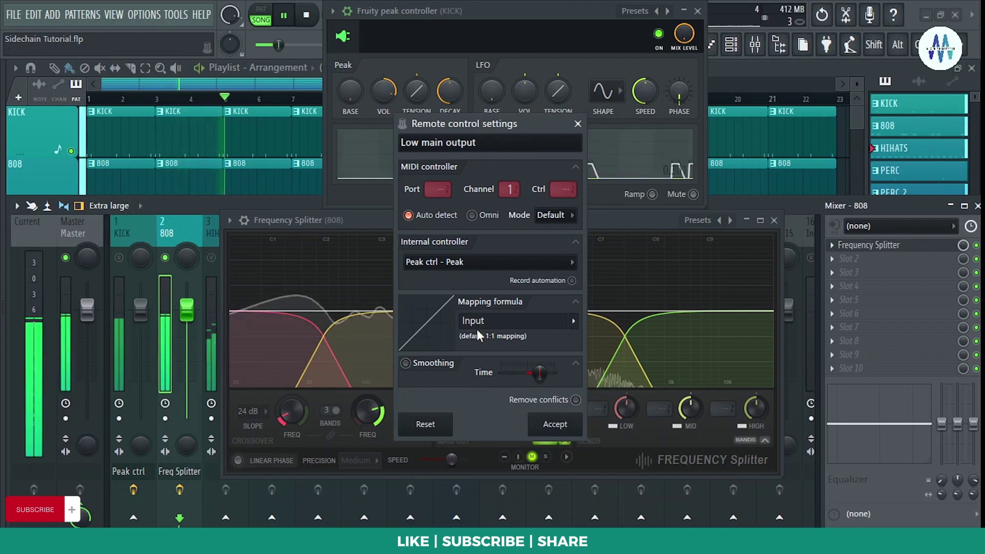
pyautogui.click(557, 425)
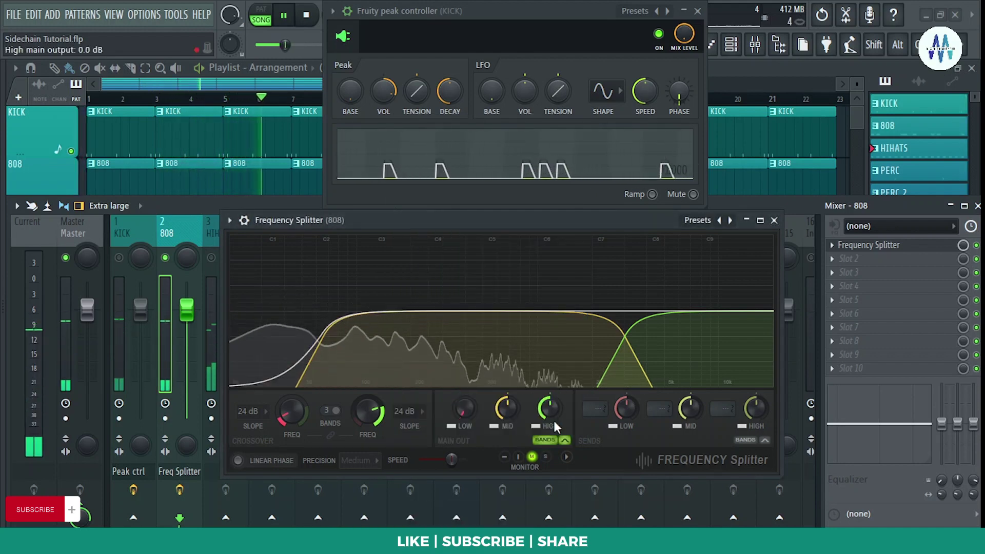
# Stop playback and paste the copied 50% into the Peak Controller's BASE knob
pyautogui.press('space')
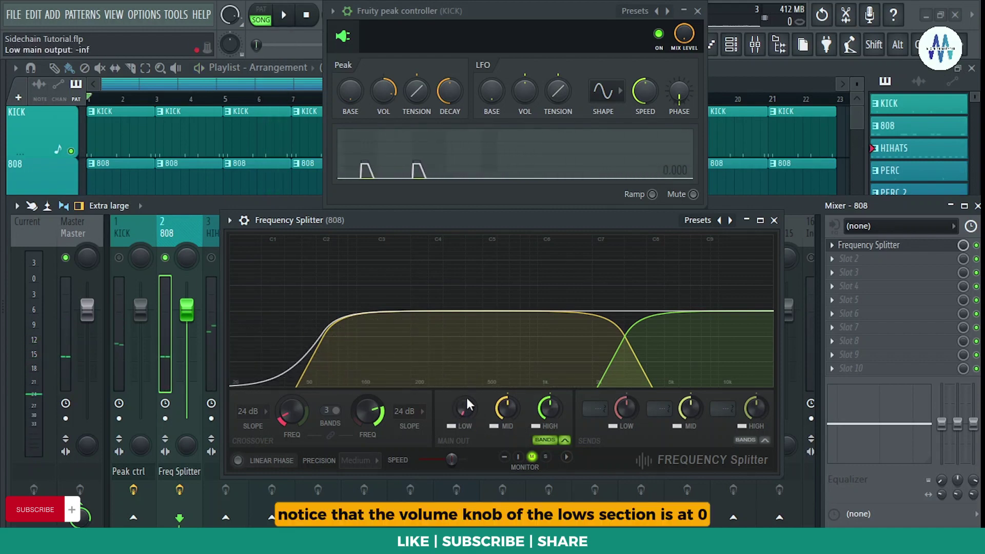
pyautogui.rightClick(349, 91)
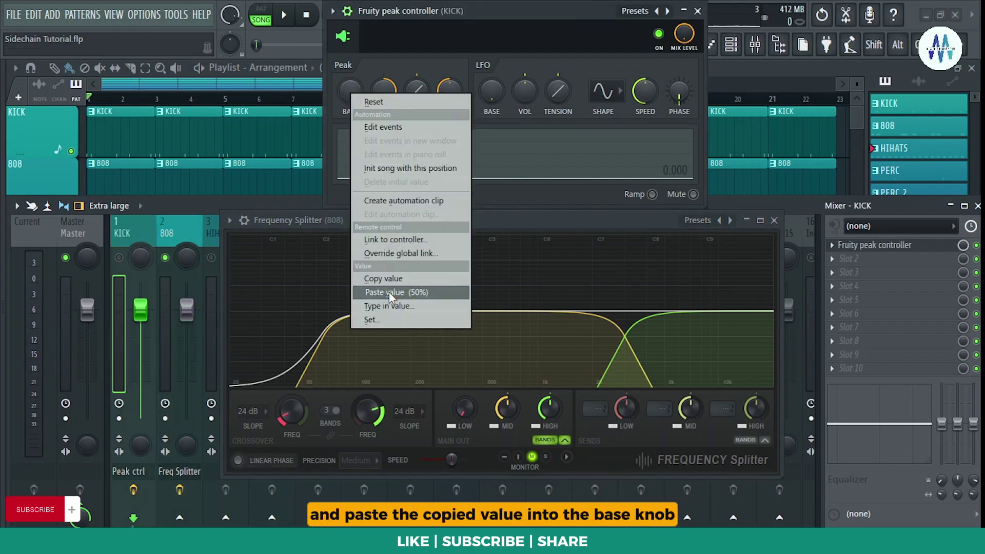
pyautogui.click(389, 292)
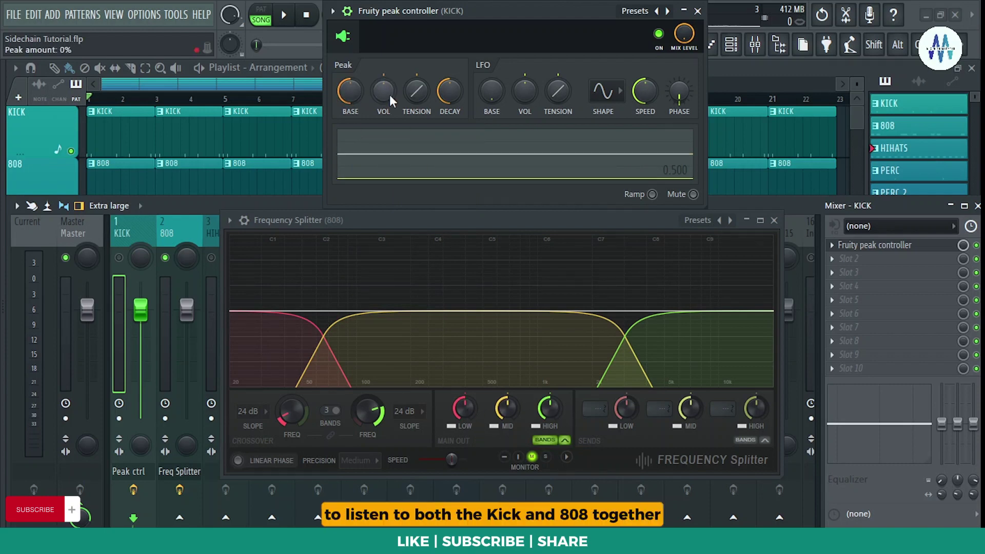
# While playing, set the Peak Controller's VOL to -10% and TENSION to about 9%
pyautogui.press('space')
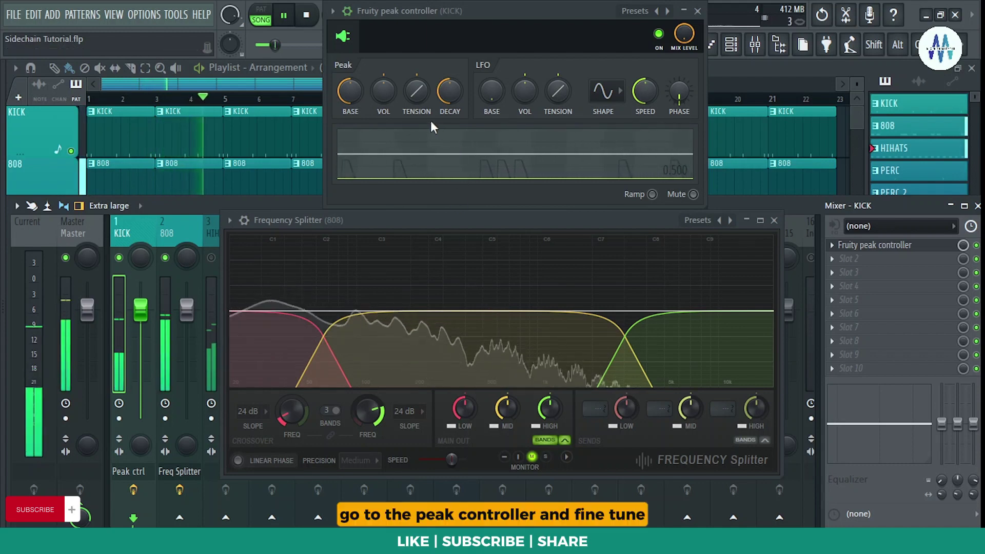
pyautogui.moveTo(386, 91); pyautogui.dragTo(386, 131)
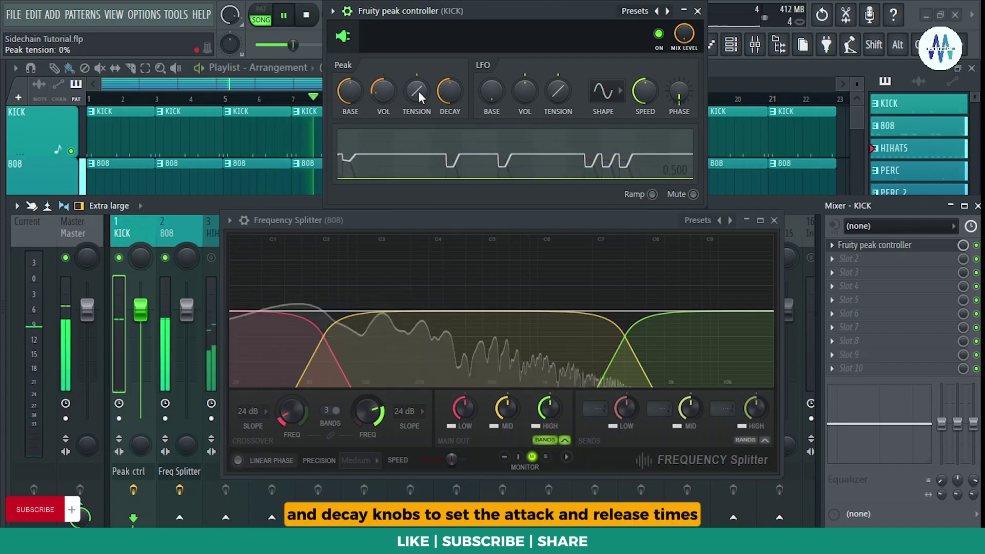
pyautogui.moveTo(416, 92); pyautogui.dragTo(416, 84)
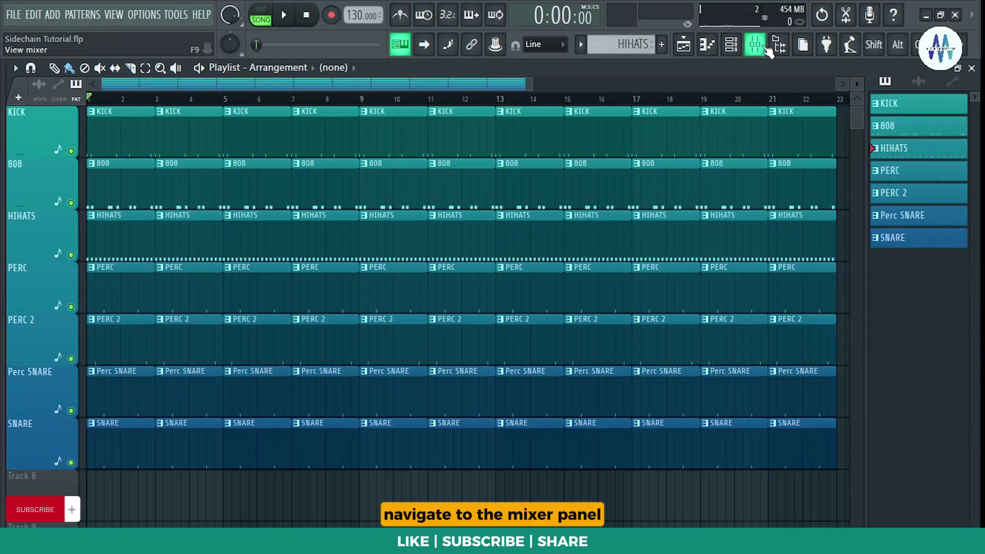
# Open the kick's Peak Controller and the 808's Parametric EQ 2 window side by side
pyautogui.click(764, 46)
pyautogui.click(129, 301)
pyautogui.click(124, 473)
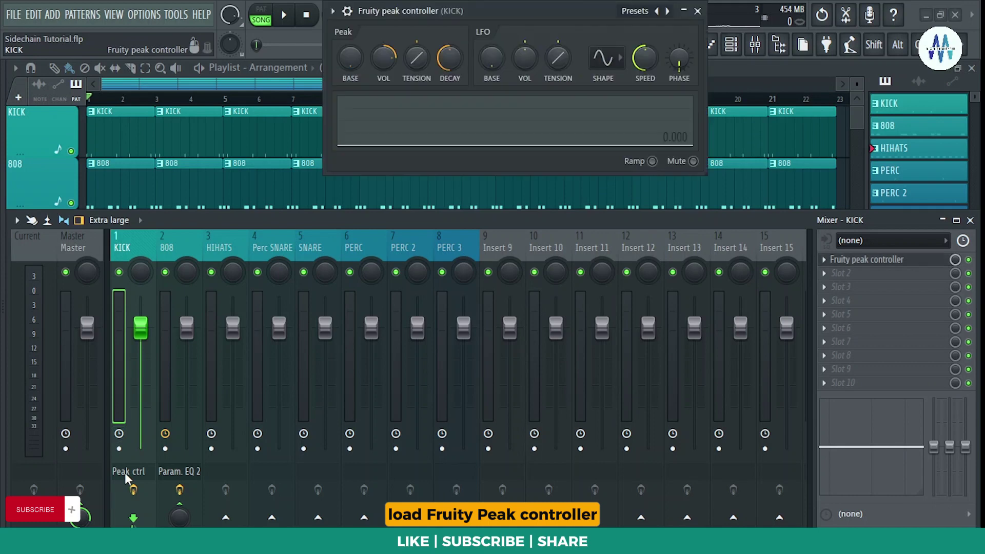
pyautogui.click(185, 473)
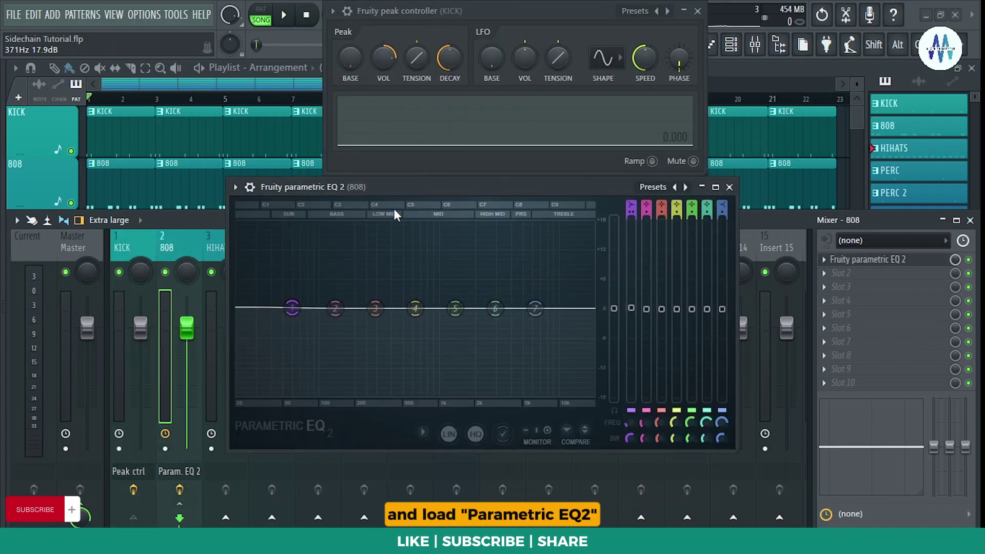
pyautogui.moveTo(400, 186); pyautogui.dragTo(415, 189)
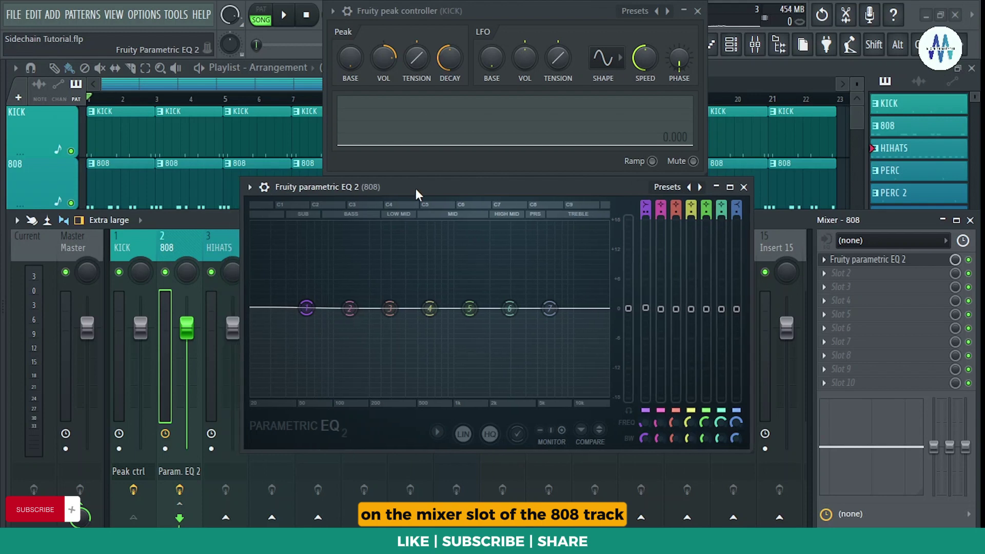
# Solo and play the 808, moving EQ band 1's low shelf to about 65 Hz
pyautogui.rightClick(168, 274)
pyautogui.press('space')
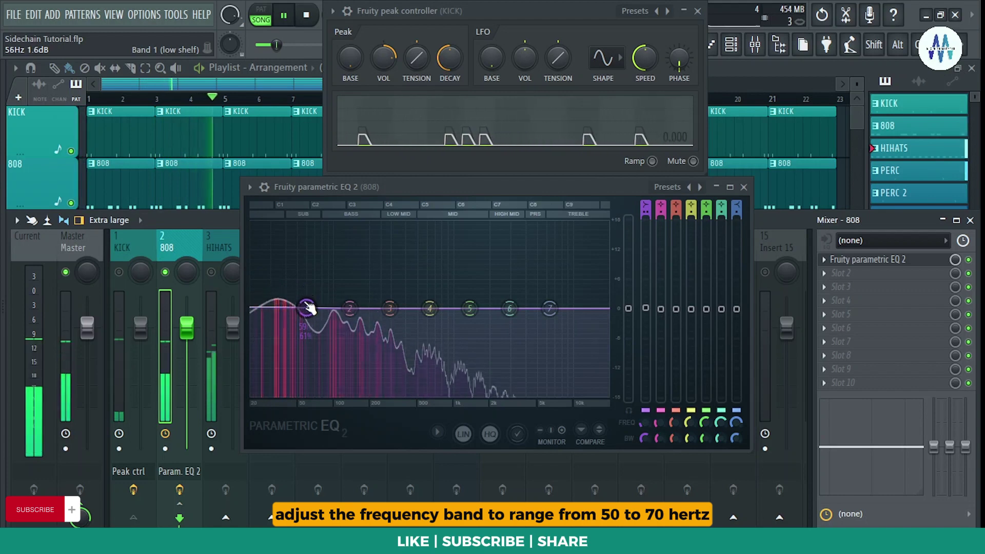
pyautogui.moveTo(308, 310); pyautogui.dragTo(308, 308)
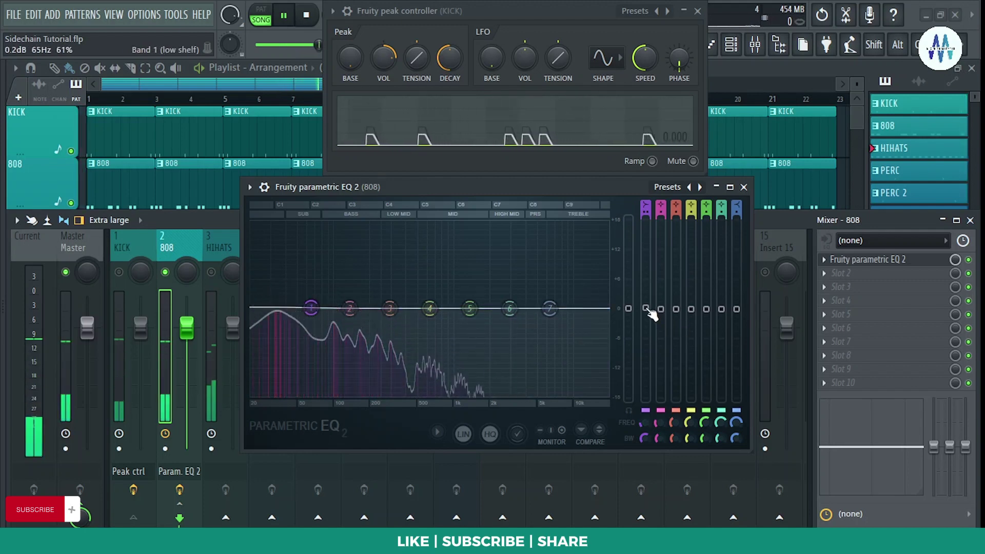
pyautogui.press('alt')
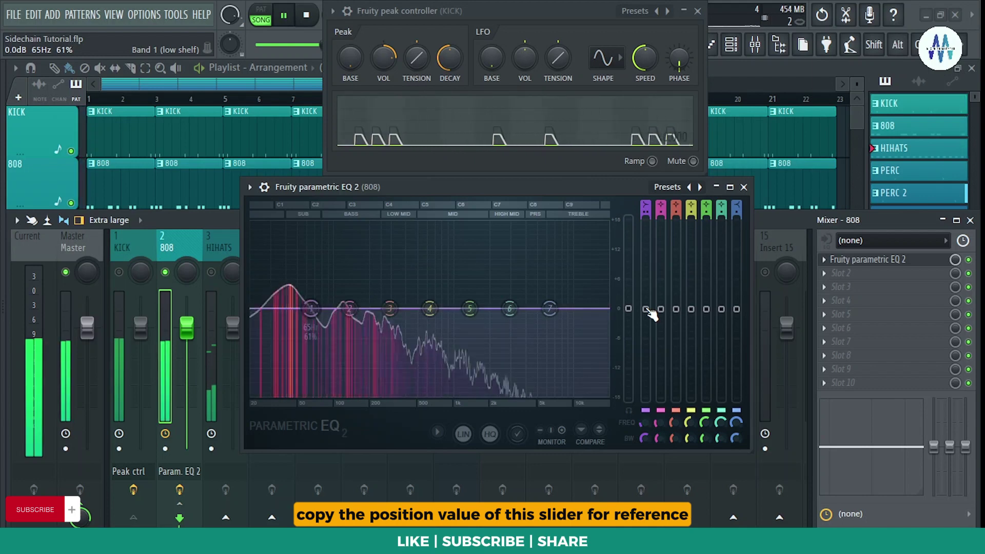
# Copy EQ band 1's level value and link it to the kick's Peak ctrl - Peak output
pyautogui.rightClick(646, 309)
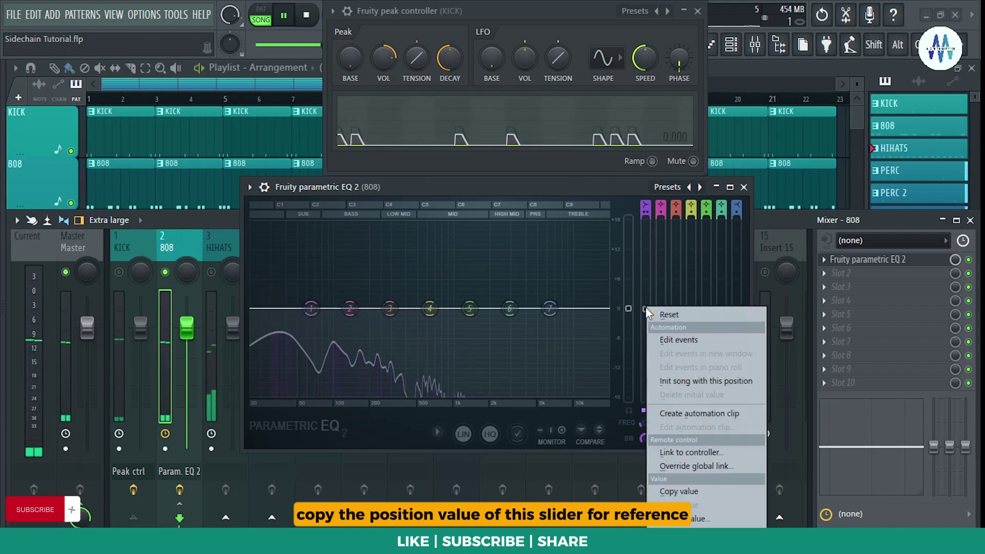
pyautogui.click(674, 491)
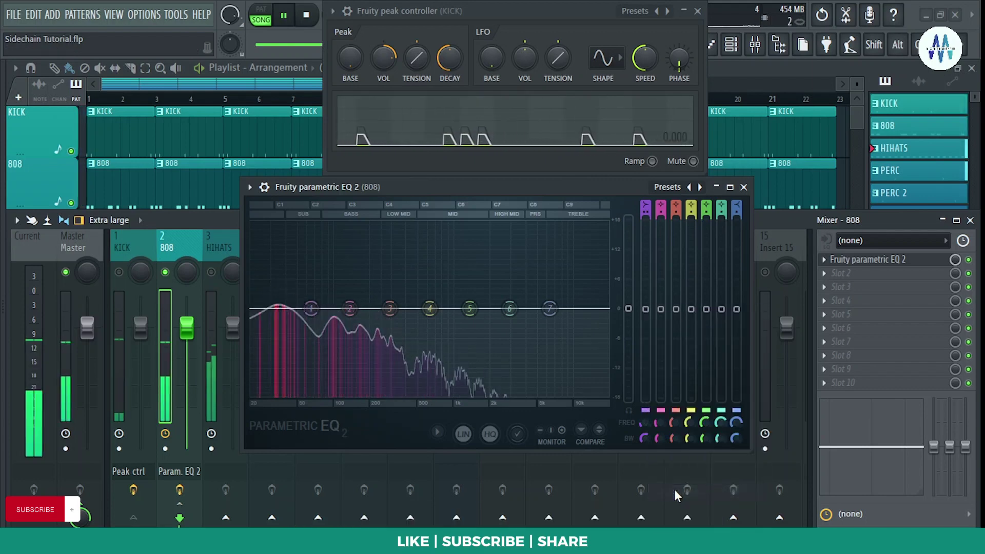
pyautogui.press('space')
pyautogui.rightClick(647, 309)
pyautogui.click(679, 454)
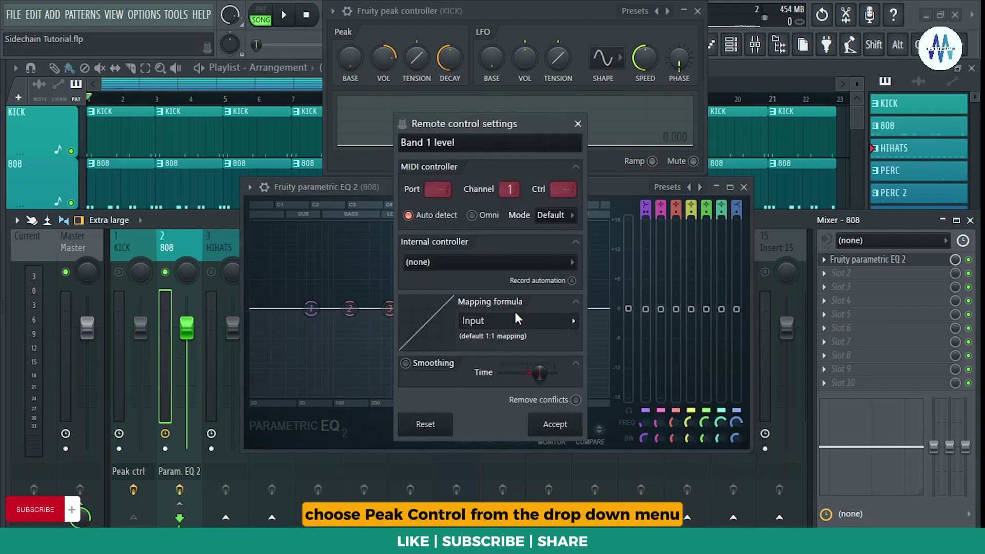
pyautogui.click(485, 262)
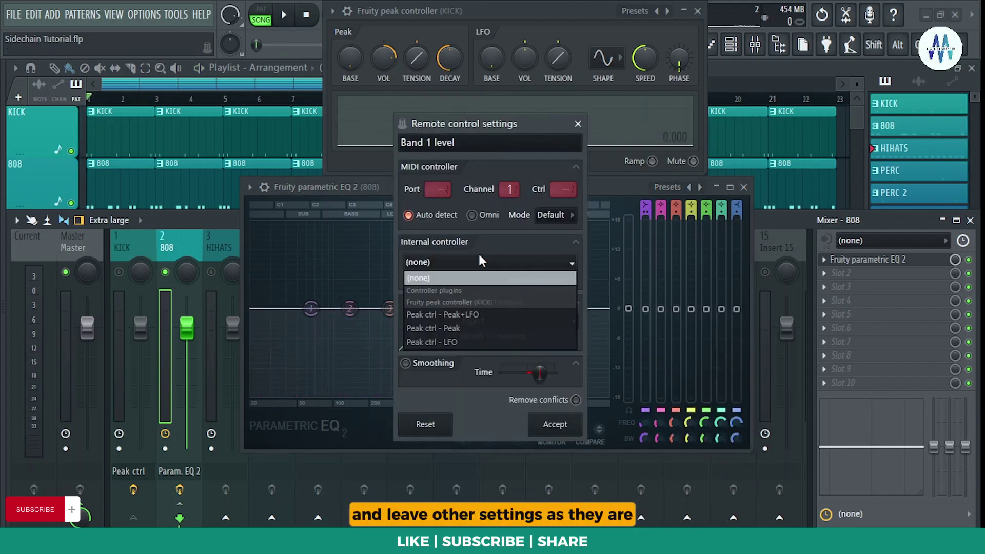
pyautogui.click(477, 328)
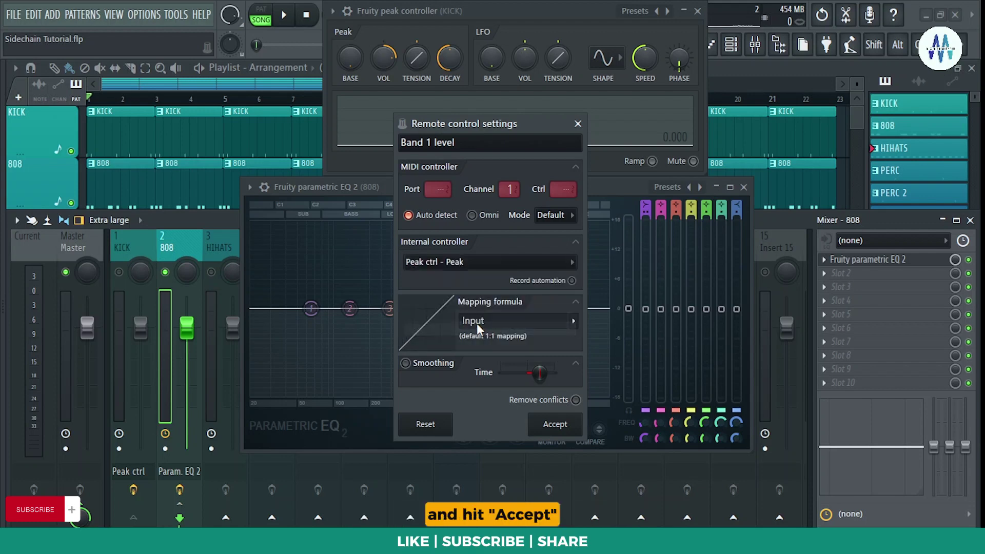
pyautogui.click(556, 424)
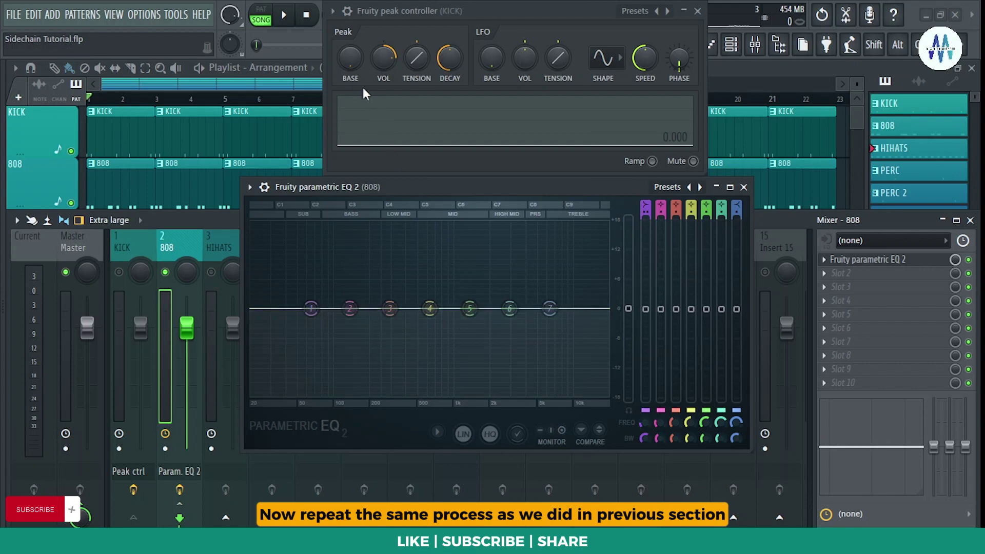
# Paste the 50% value into the Peak BASE knob and make the peak amount negative
pyautogui.rightClick(353, 60)
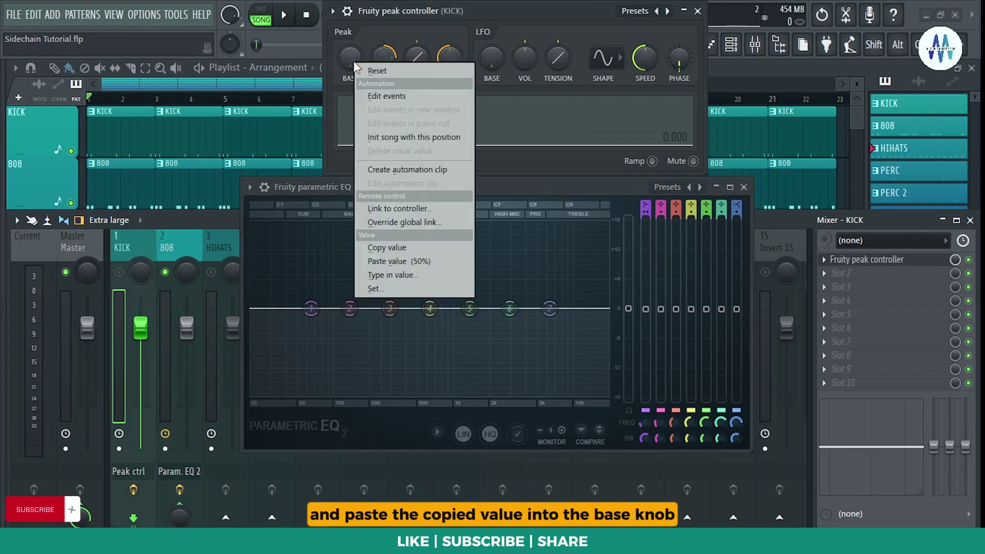
pyautogui.click(387, 261)
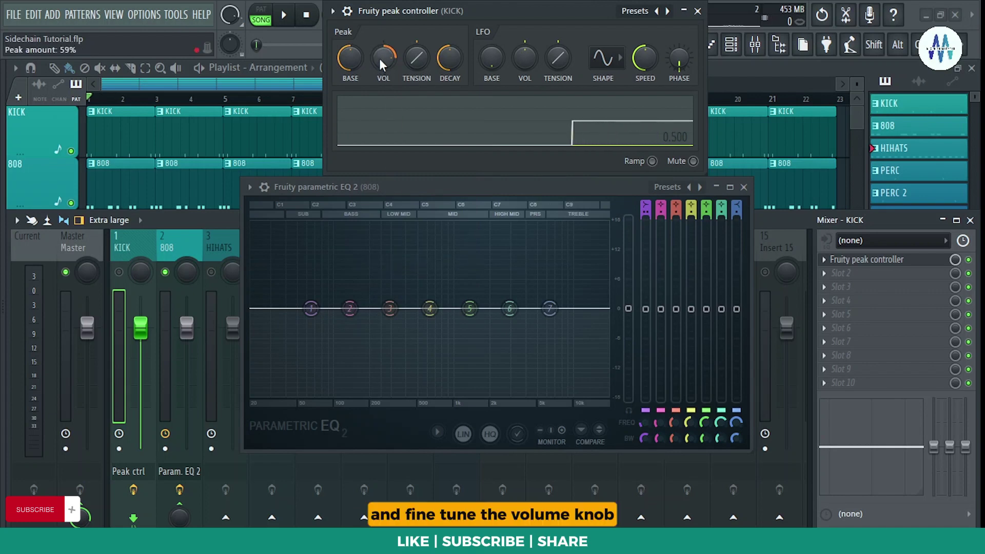
pyautogui.moveTo(380, 59)
pyautogui.mouseDown()
pyautogui.moveTo(380, 88)
pyautogui.moveTo(380, 58)
pyautogui.mouseUp()
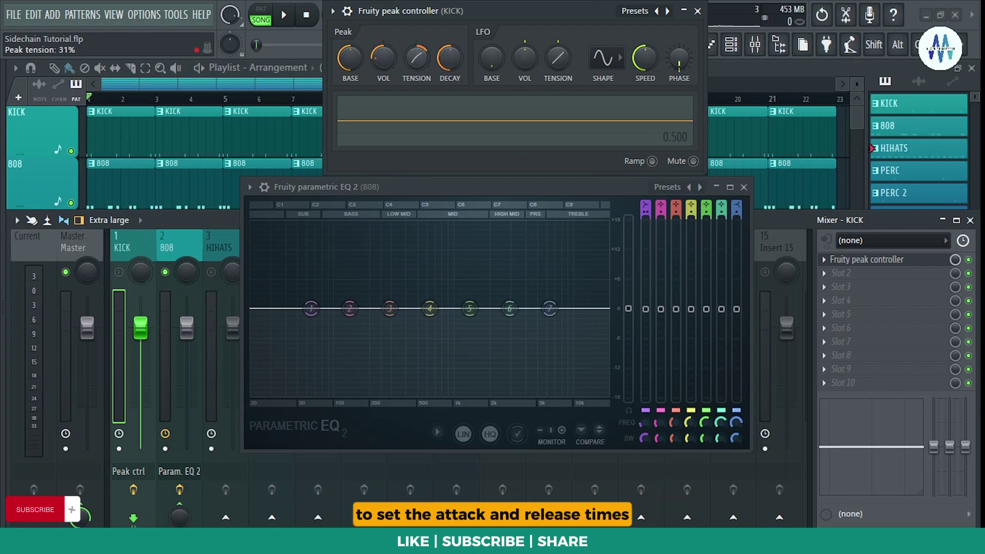
# Unmute the KICK and, while playing, tune the Peak VOL to about -75%
pyautogui.click(119, 273)
pyautogui.press('space')
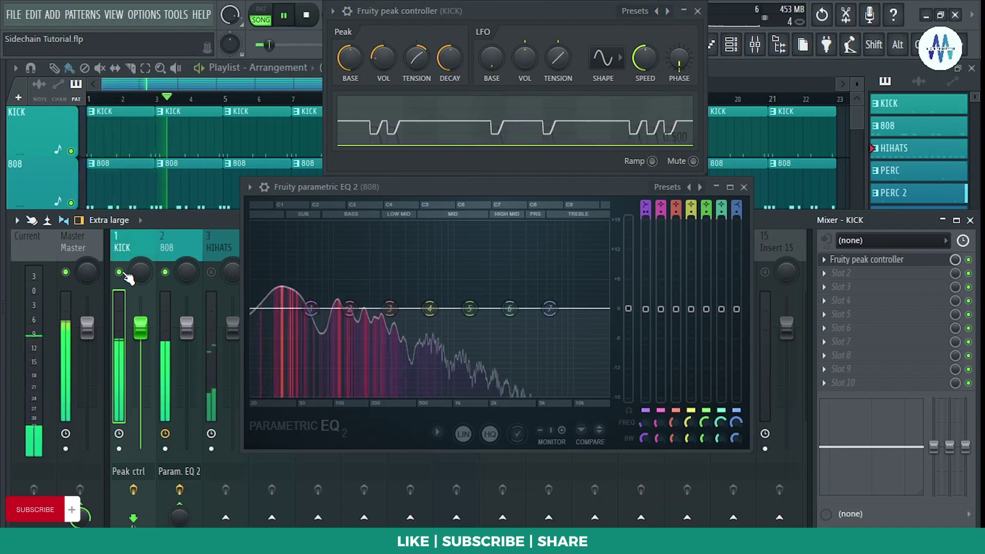
pyautogui.moveTo(382, 54); pyautogui.dragTo(382, 64)
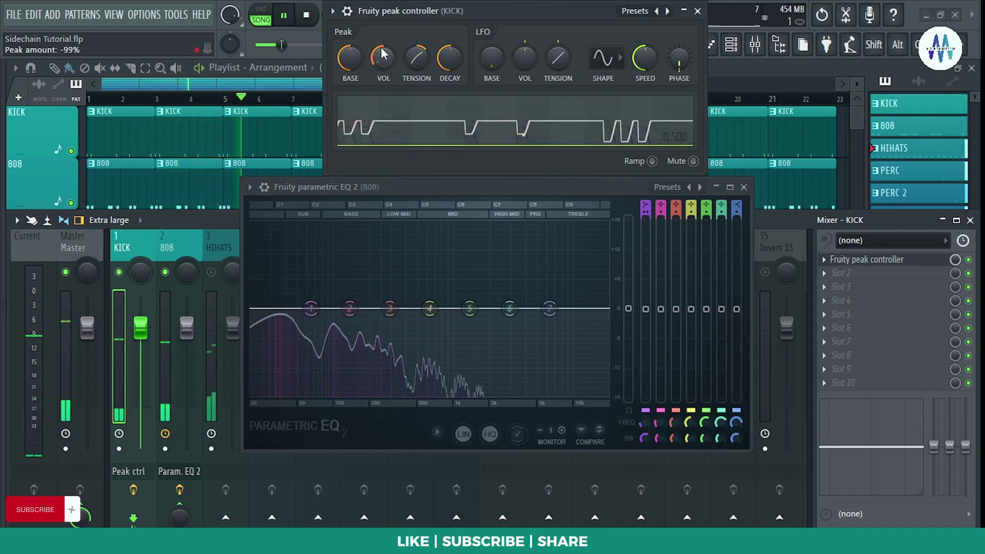
pyautogui.moveTo(383, 53); pyautogui.dragTo(382, 43)
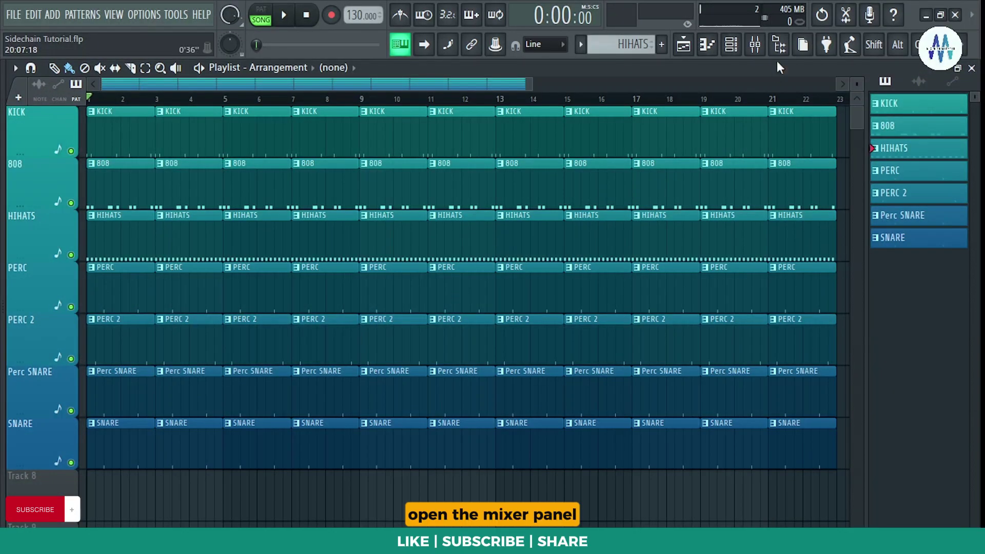
pyautogui.click(758, 50)
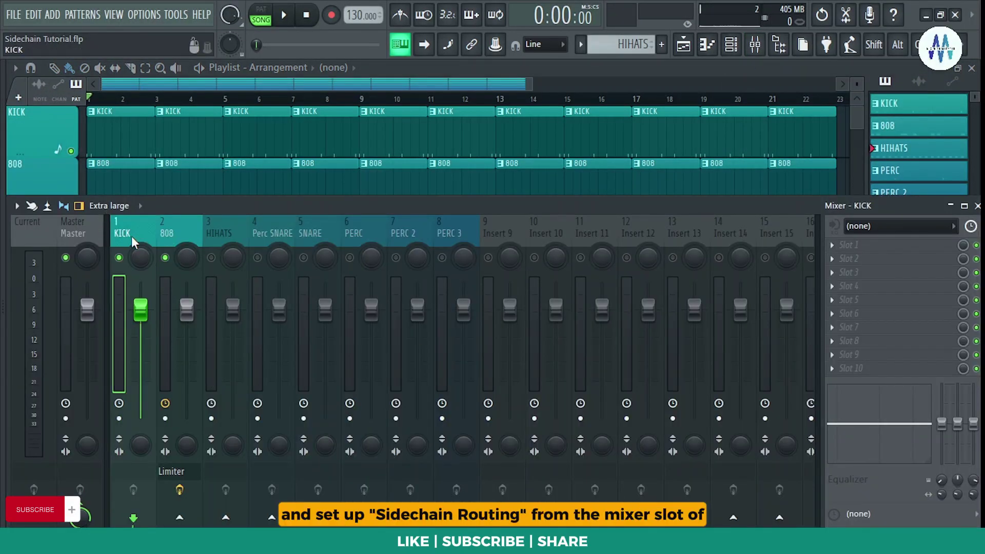
# Route KICK as a sidechain into the 808 track and open the 808's Fruity Limiter
pyautogui.rightClick(179, 519)
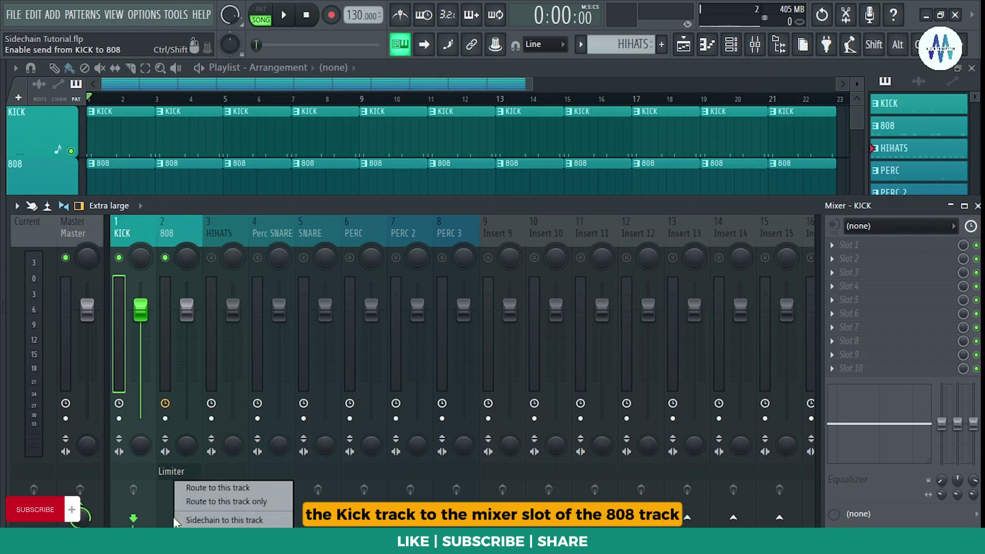
pyautogui.click(203, 520)
pyautogui.click(174, 446)
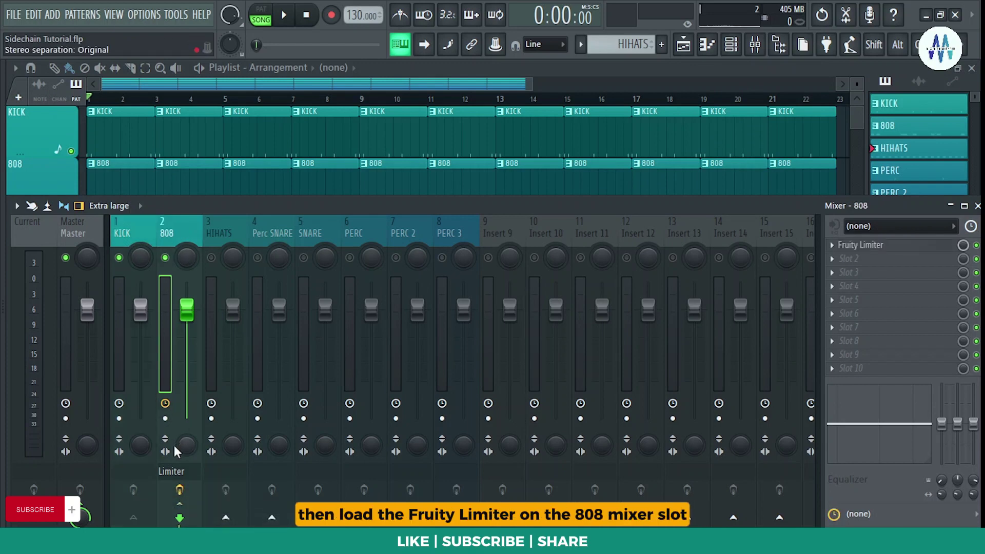
pyautogui.click(178, 471)
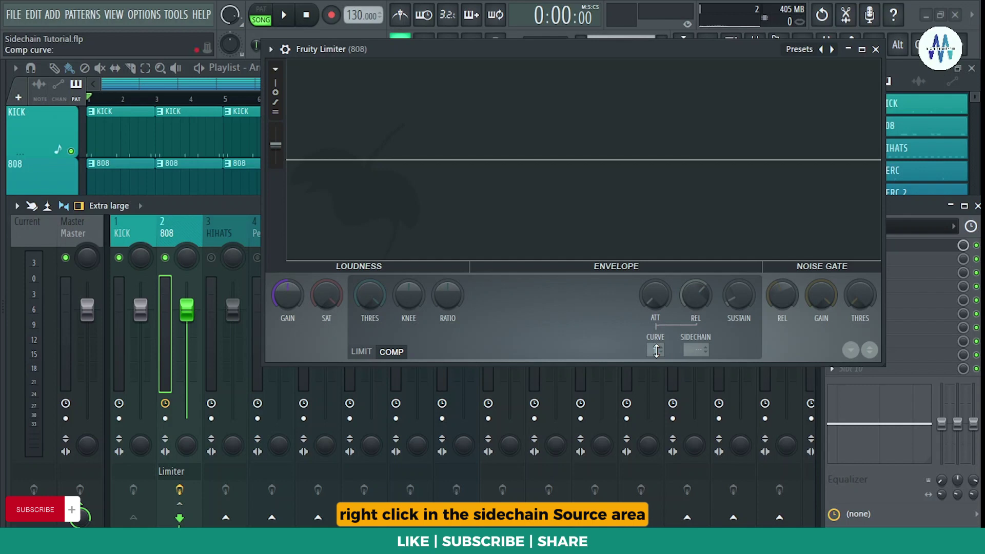
# Feed the Kick into the limiter's sidechain, ratio 2.5:1, threshold about -22.4 dB, auditioning playback
pyautogui.rightClick(687, 349)
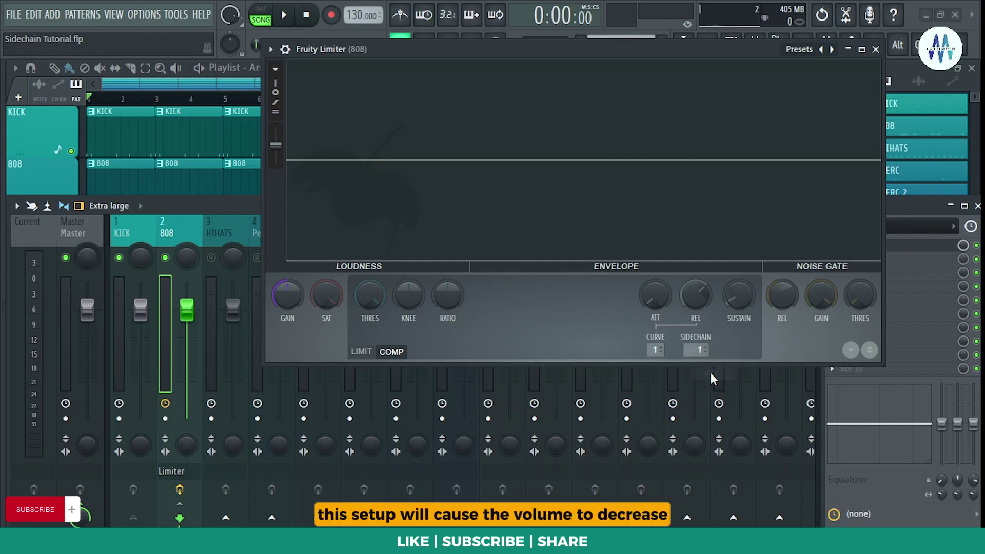
pyautogui.press('space')
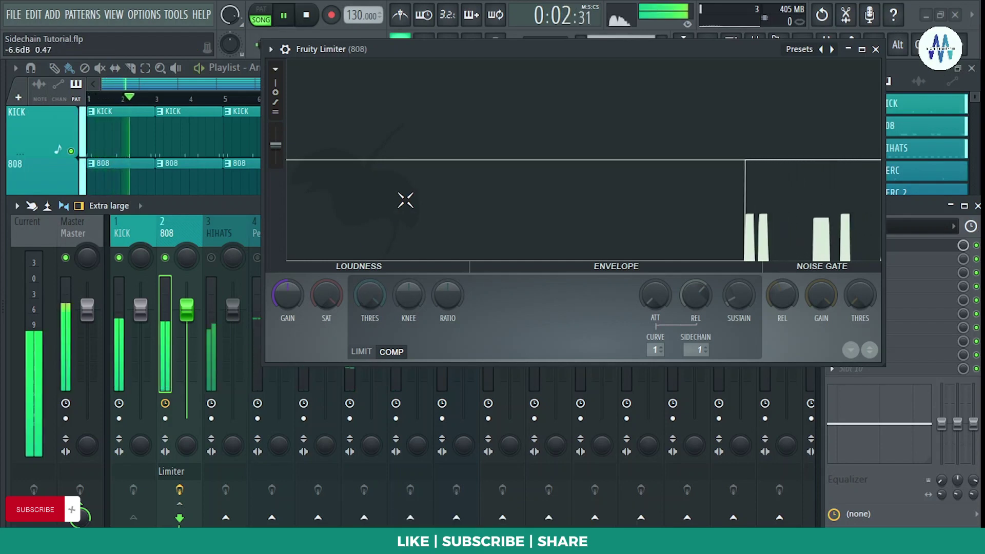
pyautogui.press('space')
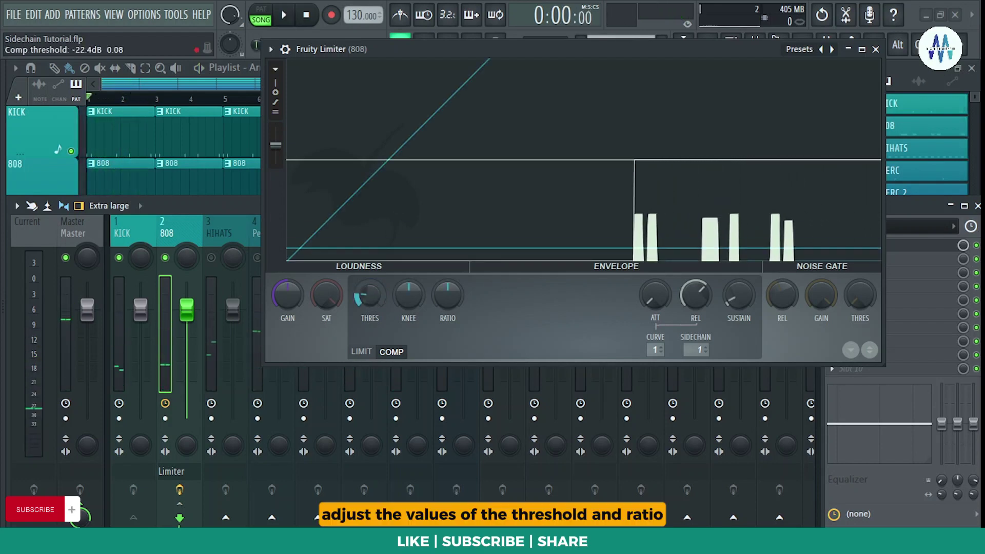
pyautogui.moveTo(447, 290); pyautogui.dragTo(447, 277)
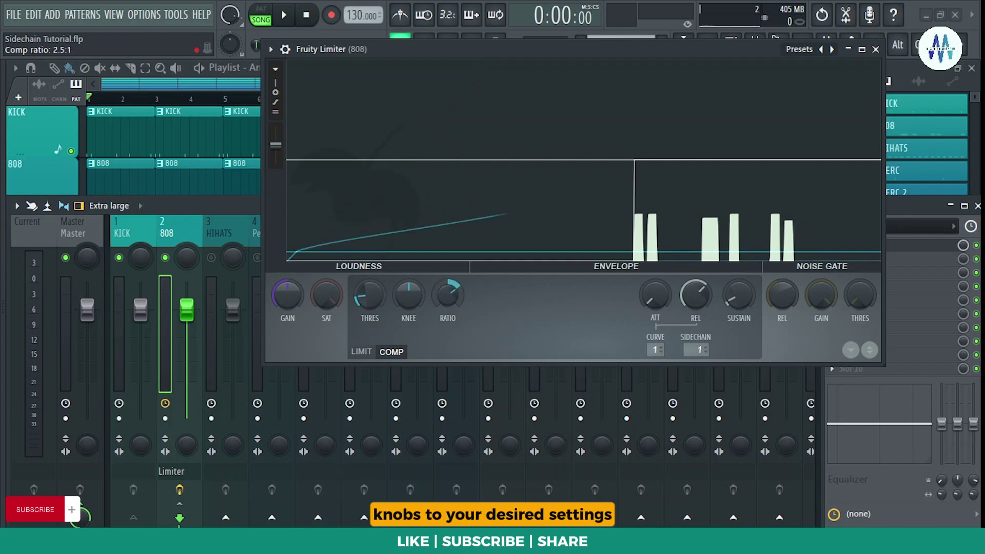
pyautogui.press('space')
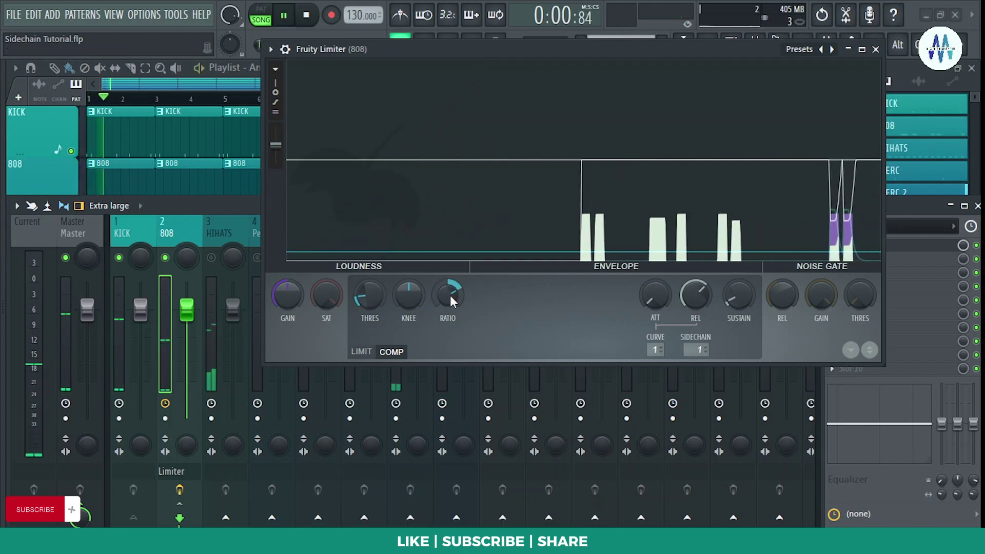